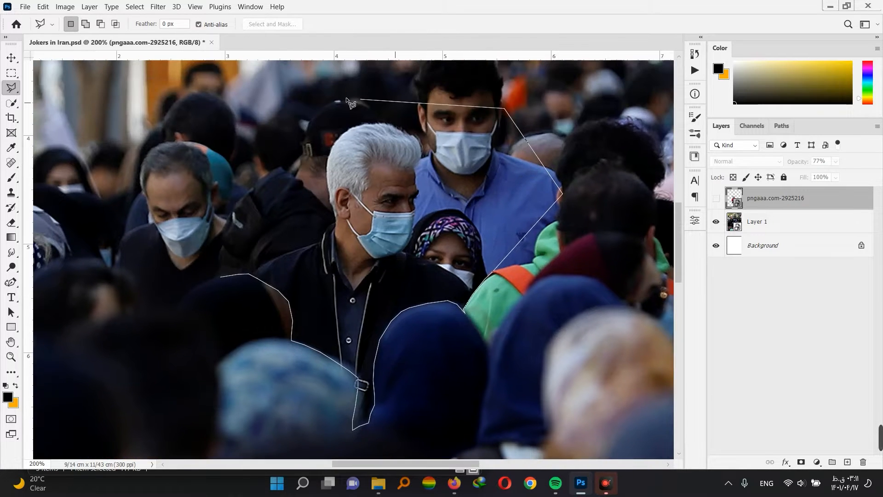
Close the selection around the grey-haired man, show the red-suited Joker layer and mask it to that selection.
key(Return)
click(716, 198)
key(v)
drag(798, 161, 879, 173)
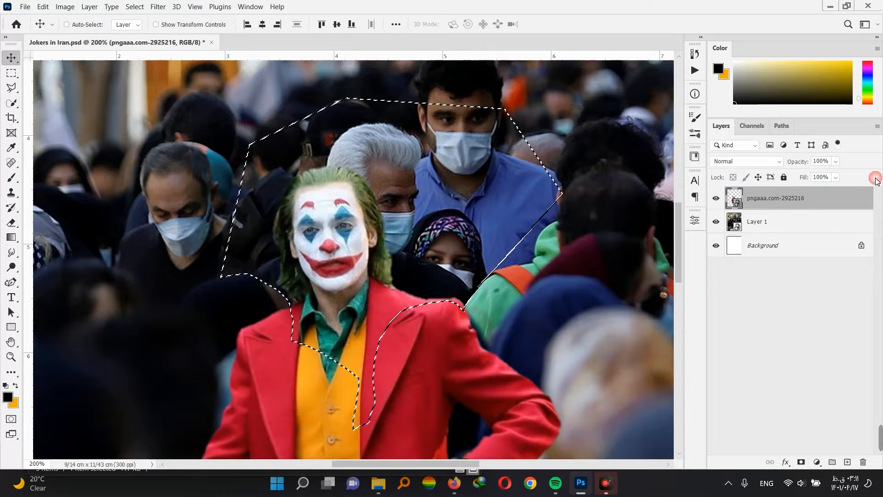
click(801, 462)
scroll(377, 322, down, 1)
click(716, 199)
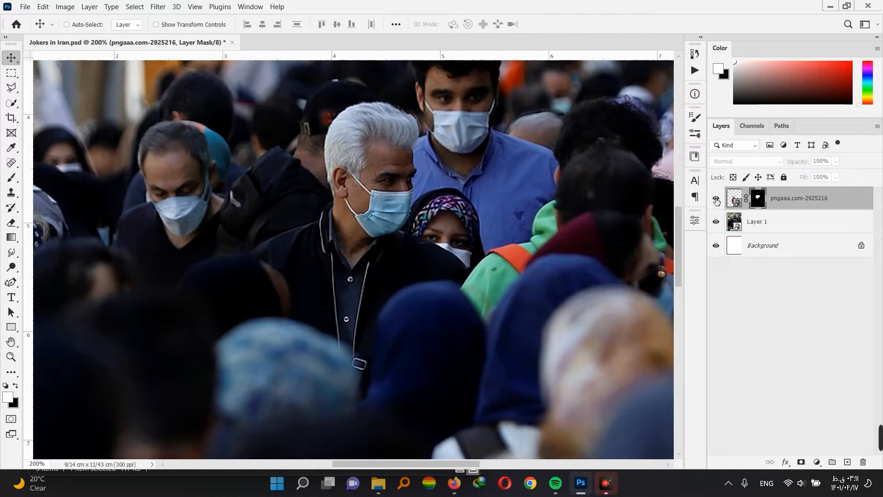
click(716, 198)
Create a new empty layer directly above the crowd photo in Layer 1.
scroll(394, 355, down, 1)
key(e)
alt+right_click(389, 381)
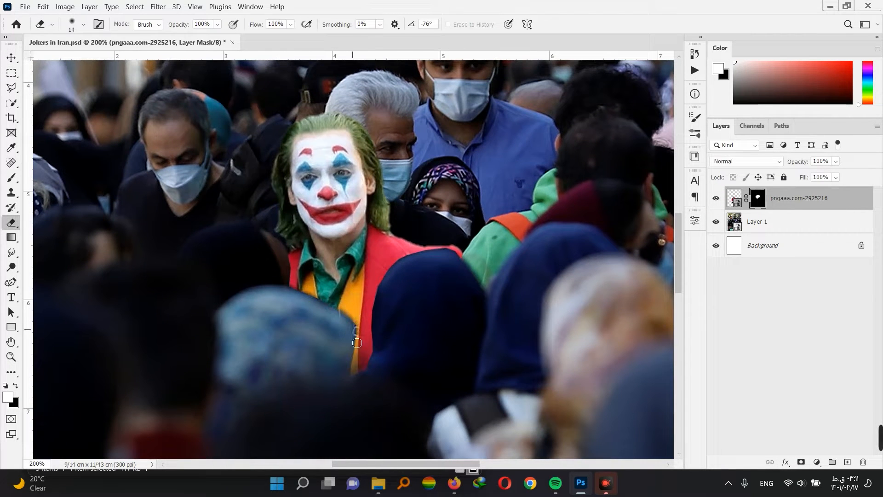
click(777, 222)
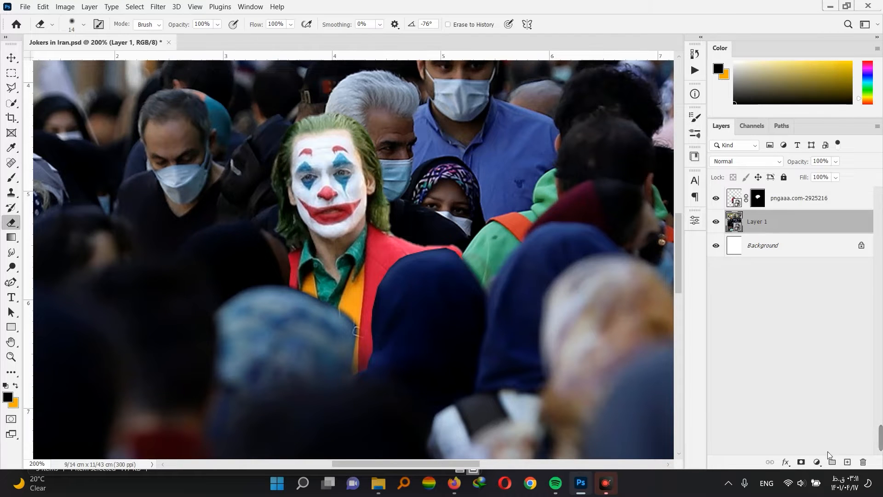
click(847, 462)
key(ctrl+plus)
key(ctrl+plus)
key(ctrl+plus)
drag(216, 360, 238, 250)
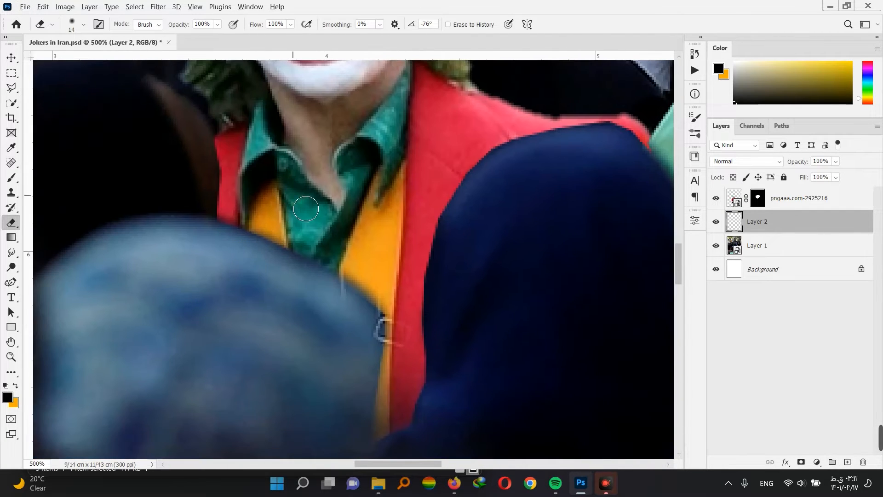
Set the brush opacity to 100% and paint sampled vest orange over the gaps along the vest's lower edge.
key(b)
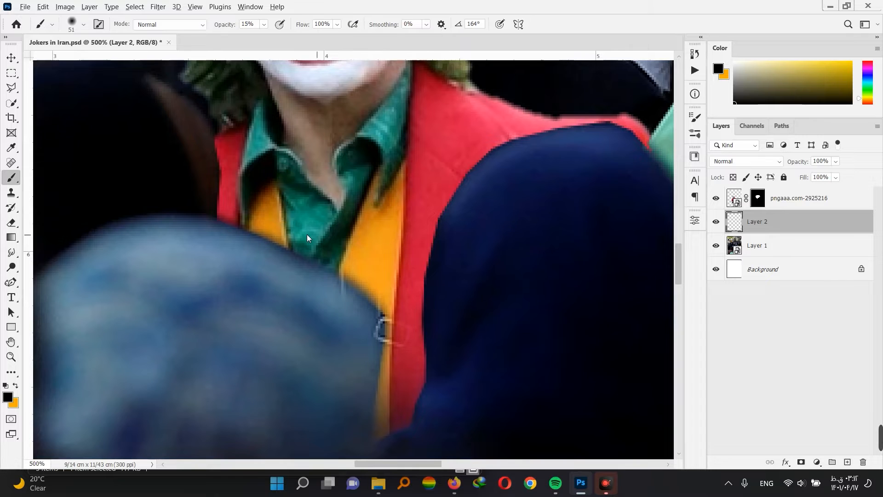
drag(234, 29, 276, 29)
alt+right_click(264, 221)
alt+click(257, 229)
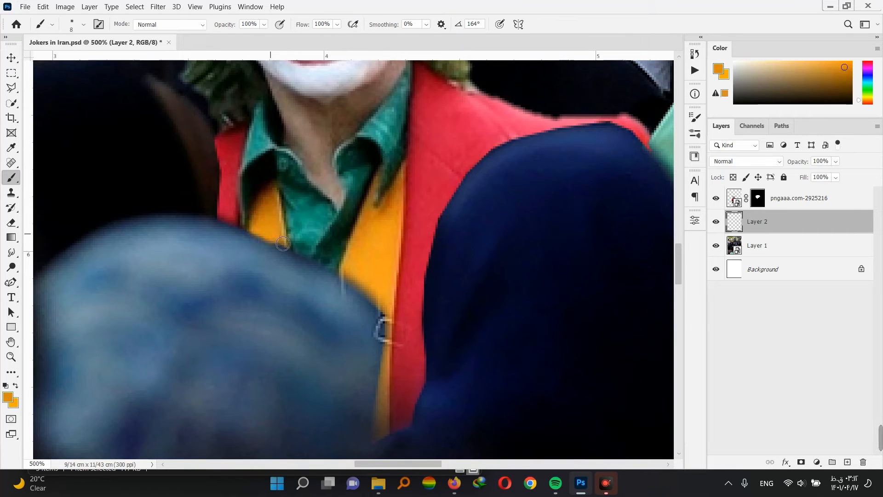
alt+click(231, 212)
alt+click(301, 250)
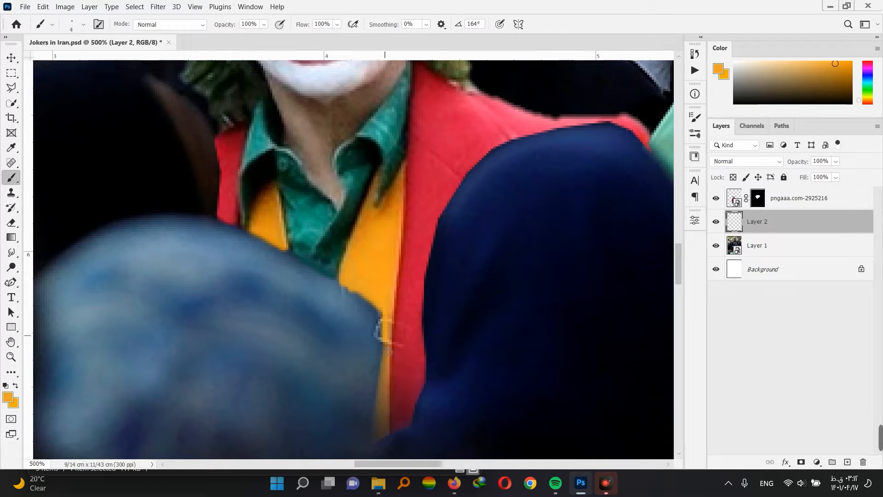
drag(390, 363, 387, 323)
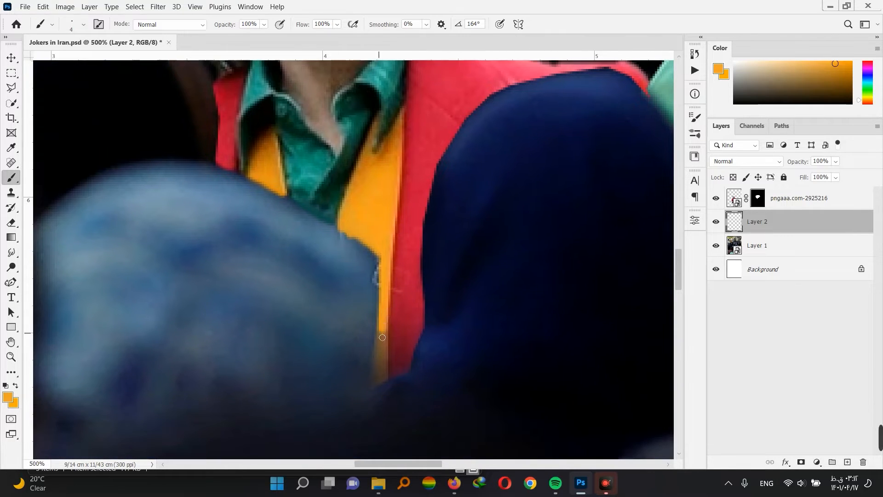
Add a new layer clipped to the red-suited Joker layer and brush dark shading over the suit's lower part.
key(e)
click(758, 203)
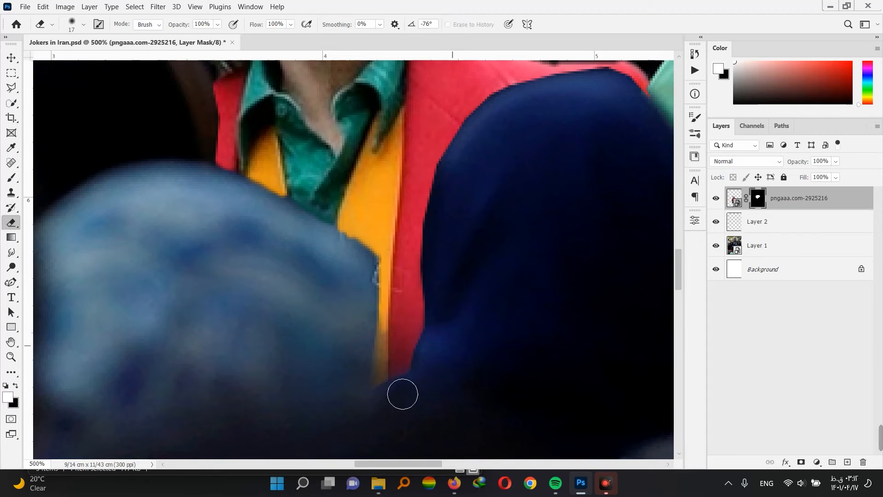
drag(469, 222, 458, 256)
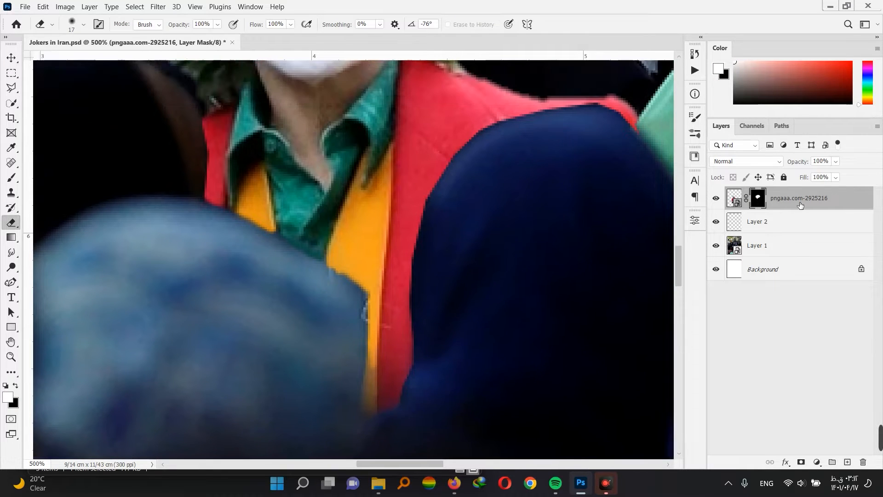
click(847, 462)
key(ctrl+minus)
key(ctrl+minus)
key(ctrl+minus)
key(b)
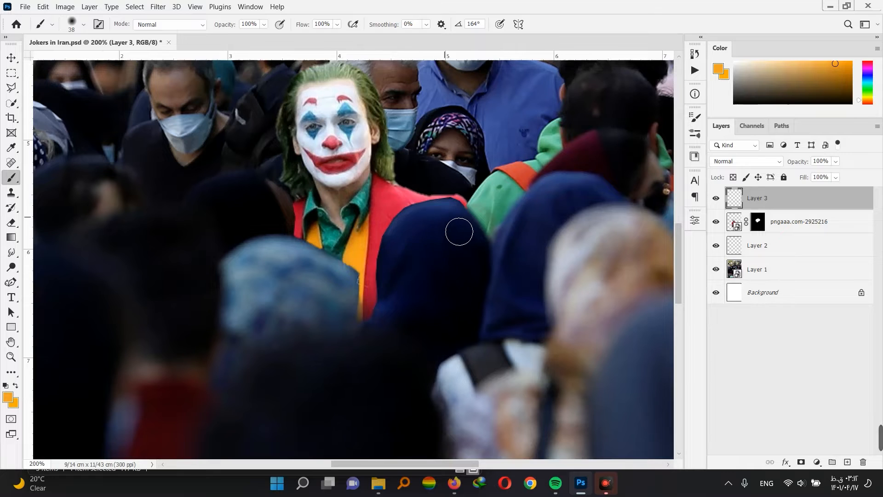
alt+click(459, 232)
key(ctrl+alt+g)
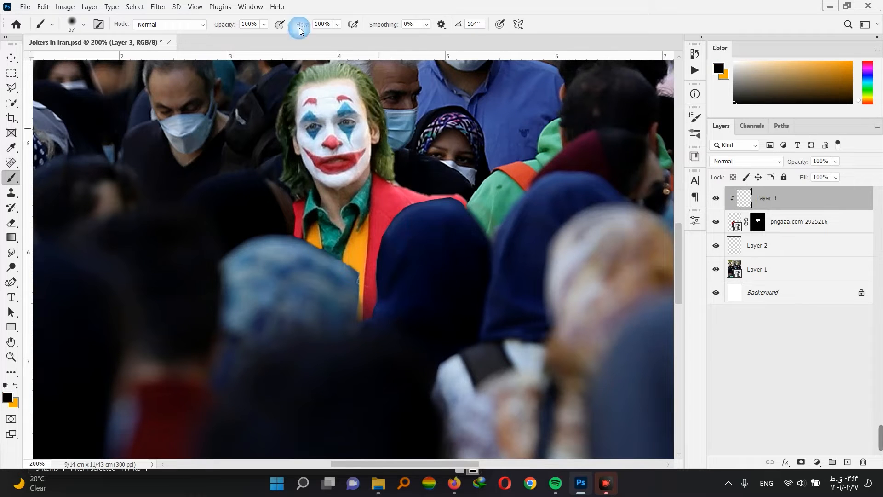
mouse_move(459, 256)
mouse_down()
mouse_move(443, 263)
mouse_move(436, 281)
mouse_move(426, 343)
mouse_move(368, 375)
mouse_move(357, 312)
mouse_up()
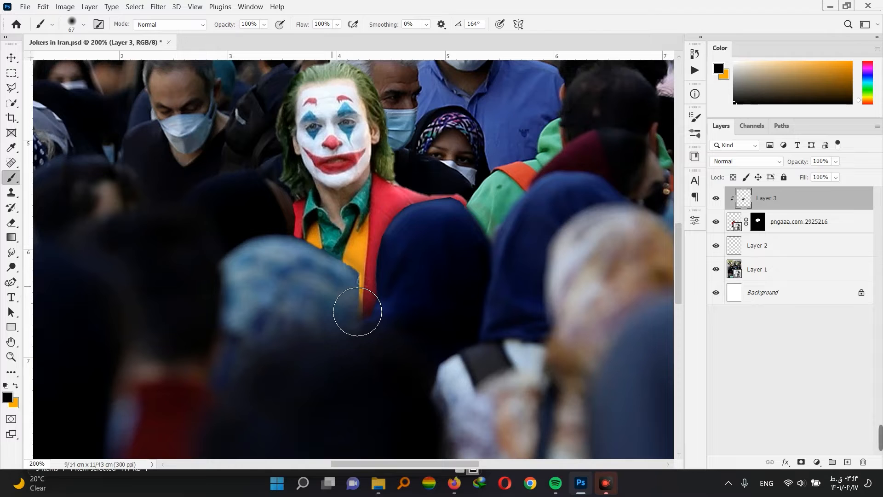
Add a new layer clipped to Layer 2 and paint black shading along the orange vest patch.
click(781, 246)
key(alt+bracketright)
key(alt+bracketright)
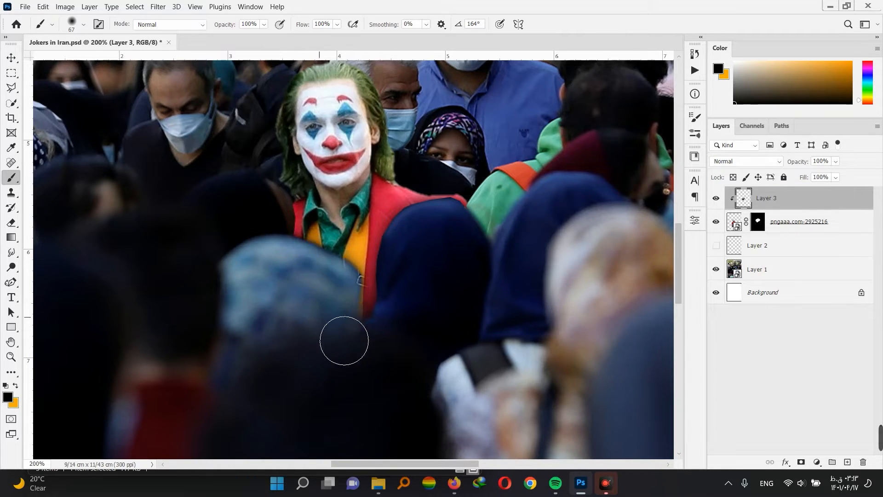
click(814, 247)
click(848, 462)
key(ctrl+alt+g)
click(301, 272)
click(324, 284)
click(331, 305)
Paint black shadows on Layer 3 around the Joker's jacket, where the foreground heads overlap it.
key(alt+bracketright)
key(alt+bracketright)
click(307, 278)
alt+right_click(327, 382)
drag(369, 390, 374, 289)
click(462, 185)
drag(491, 238, 475, 362)
click(199, 256)
scroll(200, 246, up, 2)
key(v)
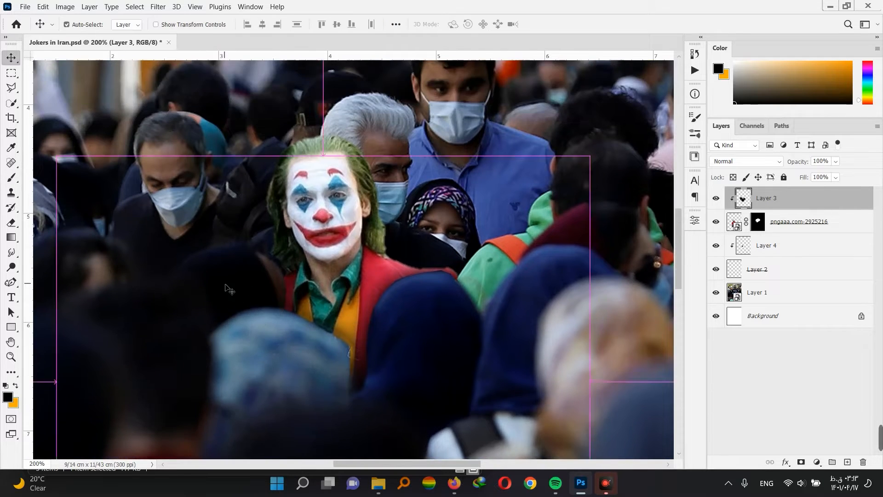
key(ctrl+minus)
key(ctrl+minus)
Refine the Joker's layer mask along the blue headscarf's edge with a small brush and the Eraser.
key(ctrl+plus)
key(ctrl+plus)
key(ctrl+plus)
key(ctrl+plus)
drag(337, 414, 367, 266)
key(alt+bracketleft)
key(b)
alt+right_click(384, 296)
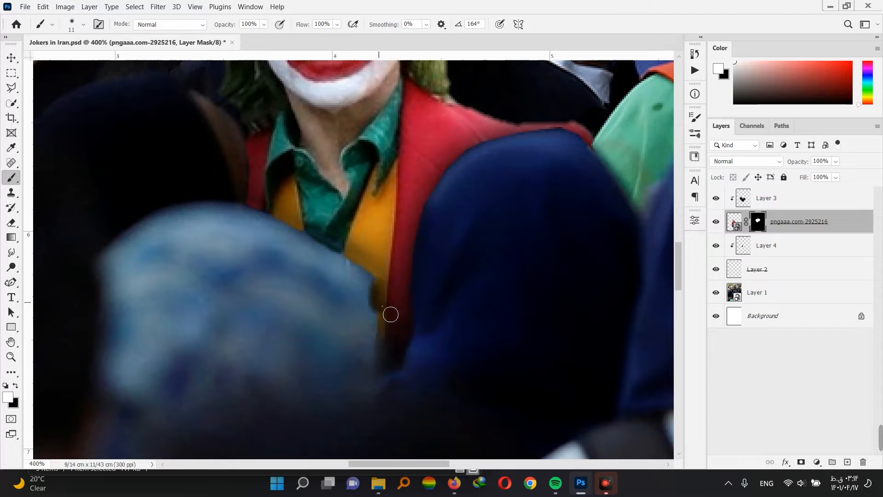
drag(395, 286, 395, 294)
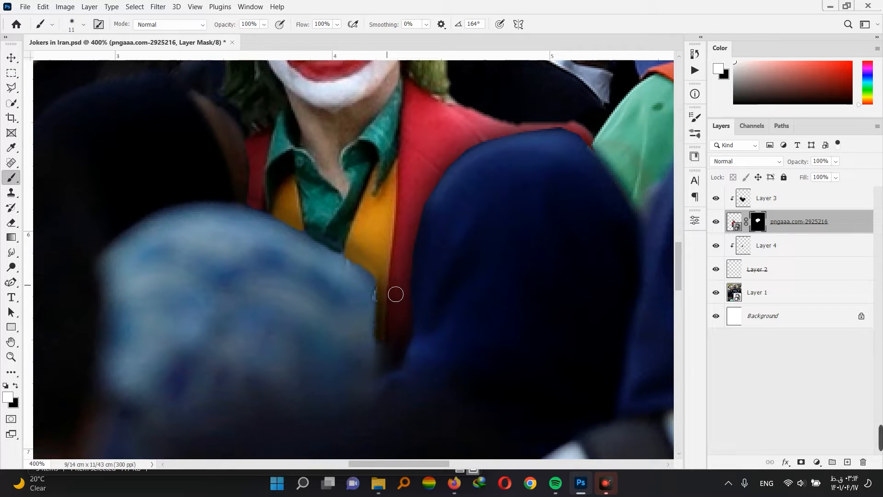
key(e)
alt+right_click(355, 302)
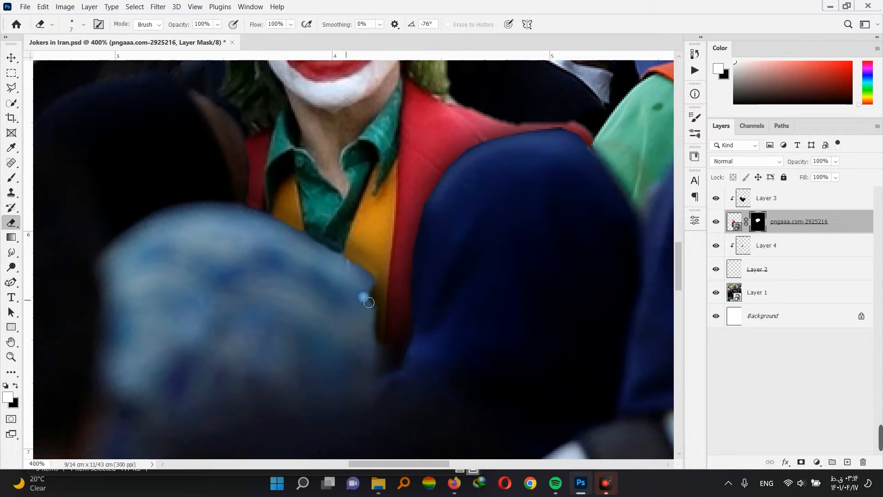
Touch up the dark shading at the vest's lower edge on Layer 3 with the Eraser and Brush.
key(alt+bracketright)
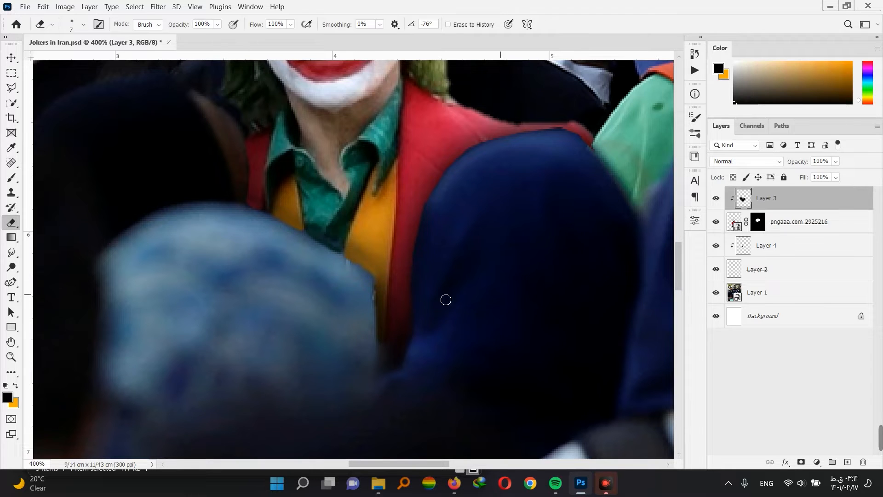
key(b)
key(e)
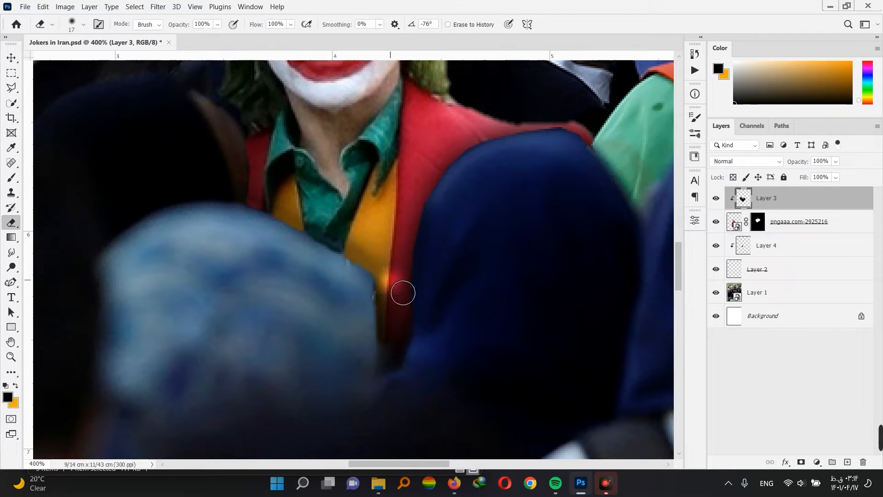
key(b)
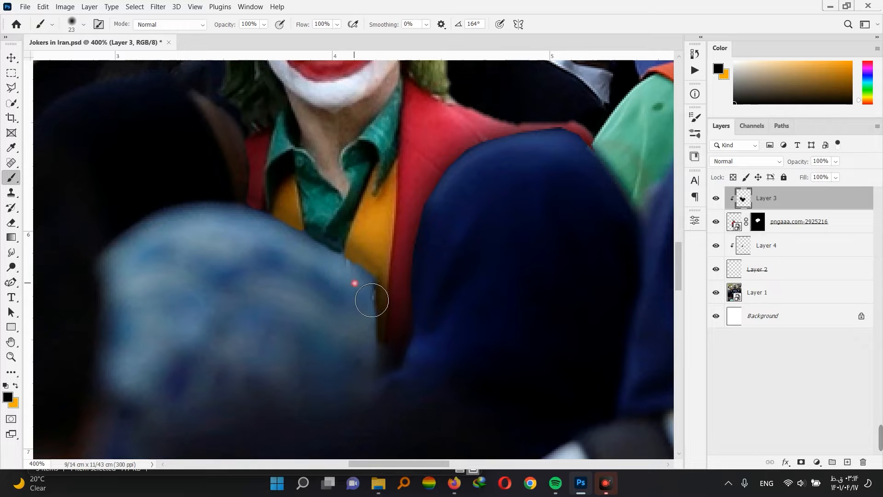
key(alt+bracketleft)
key(alt+bracketleft)
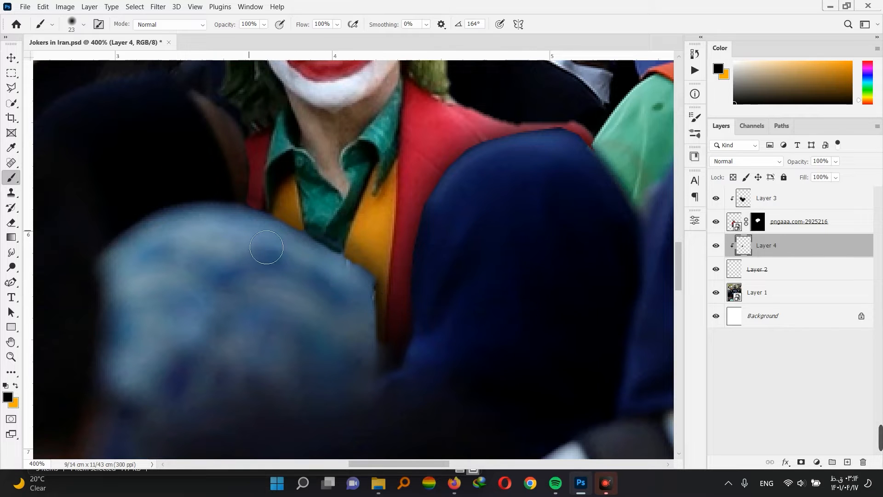
key(ctrl+minus)
key(ctrl+minus)
key(v)
key(ctrl+minus)
key(ctrl+minus)
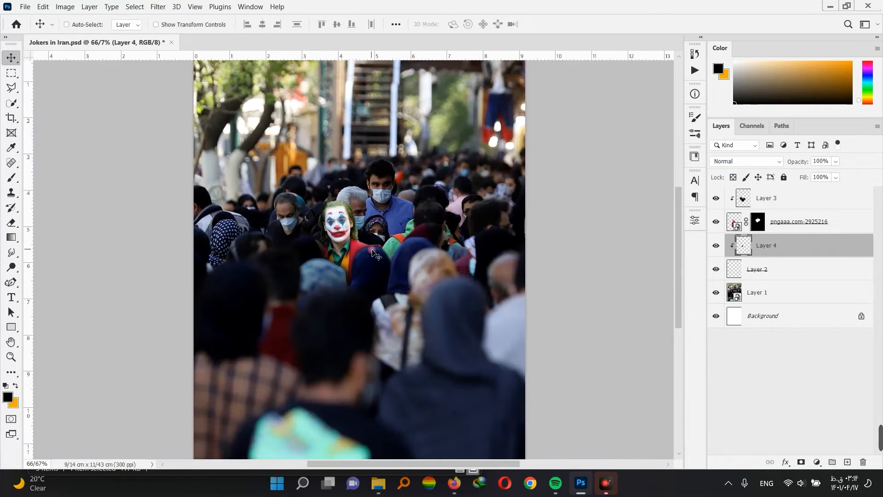
Add a clipped Exposure adjustment to the Joker with exposure -0.53, offset -0.0294 and gamma correction 0.82.
key(alt+bracketright)
click(817, 462)
click(817, 325)
drag(613, 282, 620, 329)
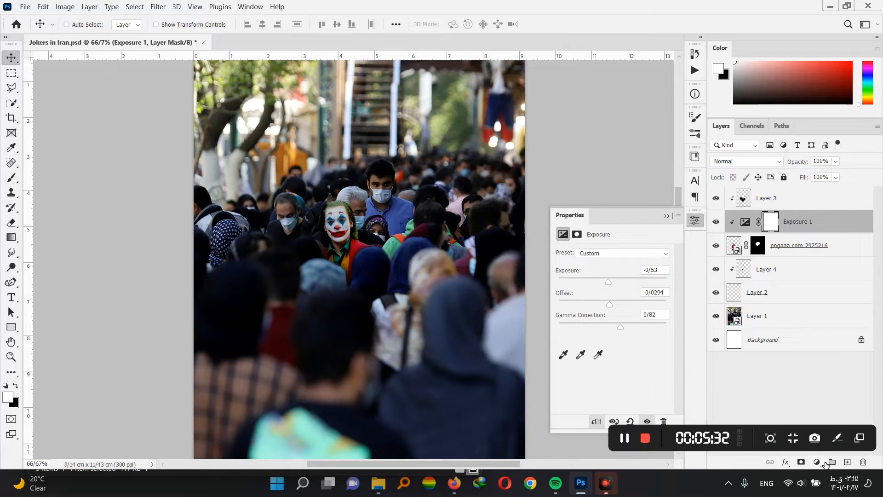
Add an Exposure adjustment above the crowd photo with exposure -0.18 and offset -0.0027.
click(782, 339)
click(779, 320)
click(817, 462)
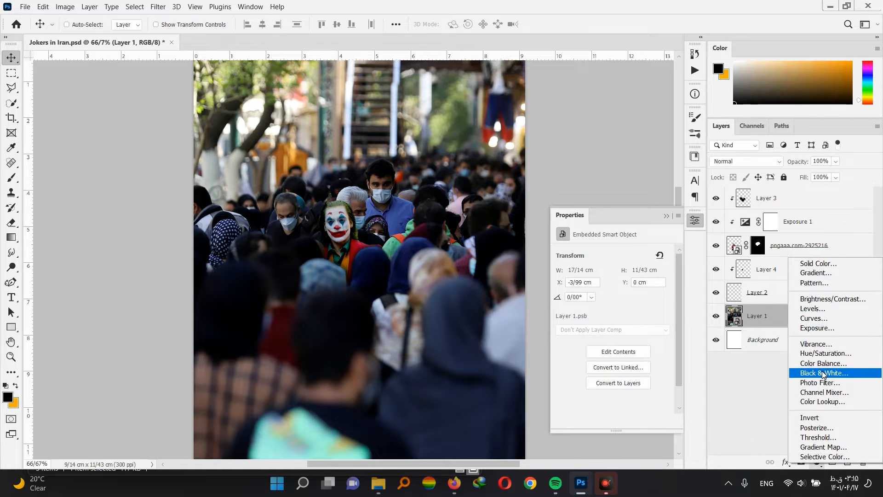
click(817, 327)
drag(613, 280, 612, 327)
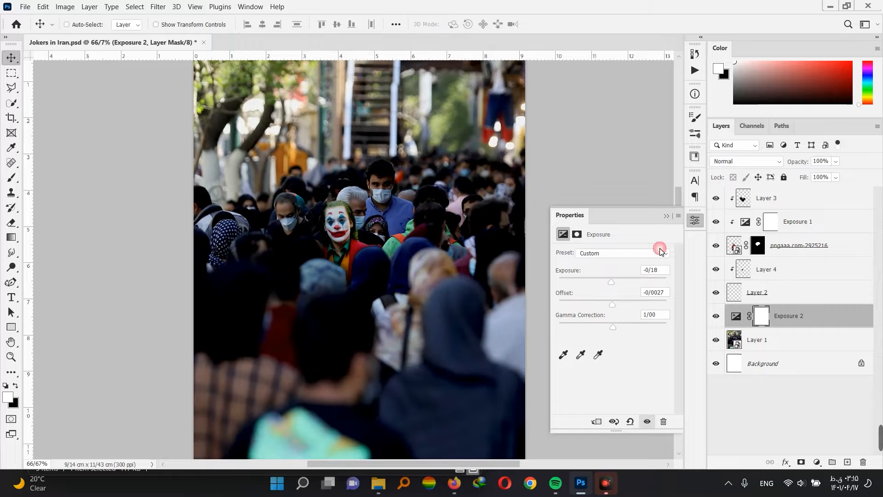
Add a Vibrance adjustment above the crowd photo's Exposure layer and adjust its vibrance and saturation.
click(818, 462)
click(808, 341)
drag(626, 266, 620, 289)
click(667, 216)
Unlock and delete the white Background layer, and save the document.
click(755, 387)
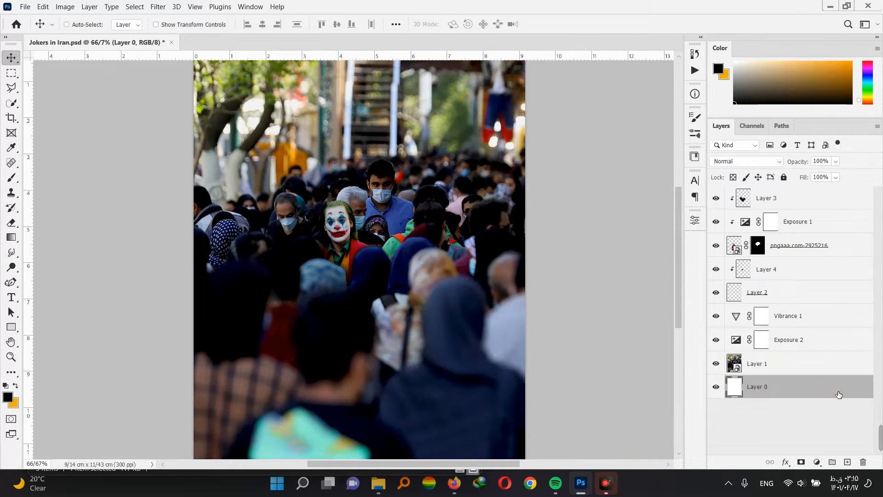
key(Delete)
key(ctrl+s)
Place the pngwing.com image of the purple-coated Joker from the file explorer into the document.
click(378, 483)
drag(441, 163, 494, 264)
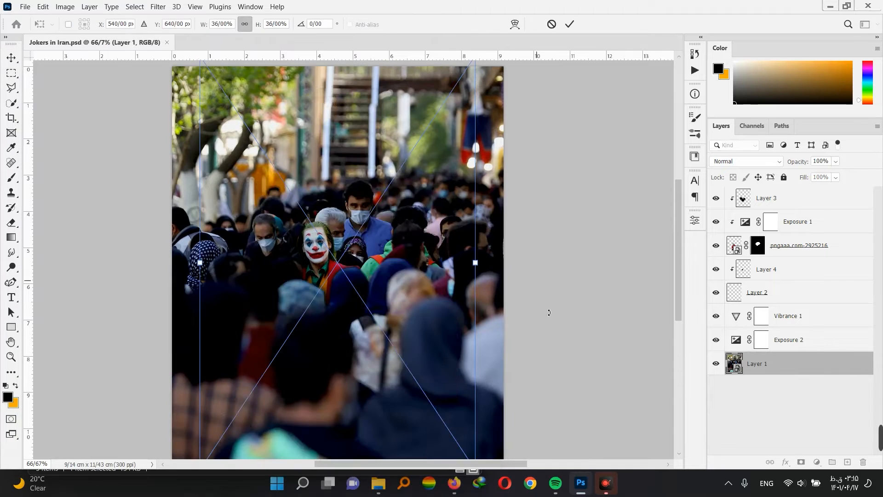
key(Return)
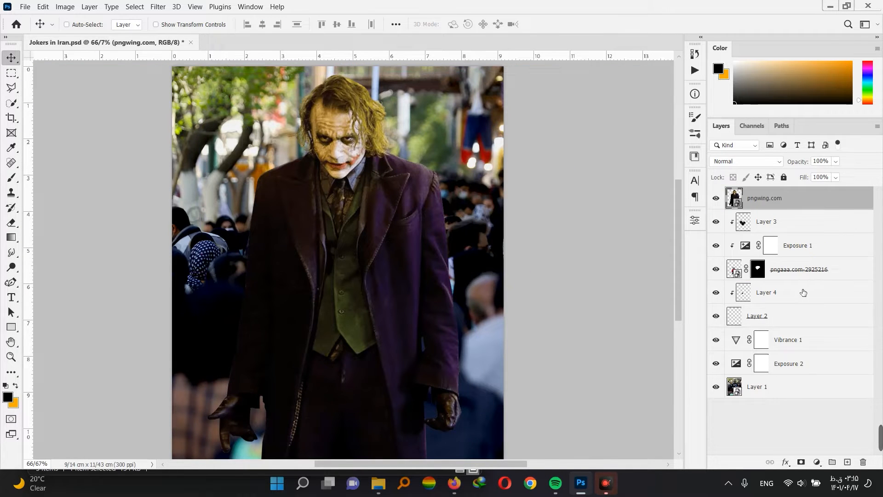
Group the red-suited Joker's layers, from Layer 2 up to Layer 3, and name the group "Phoenix Joker".
click(782, 315)
shift+click(788, 223)
key(ctrl+g)
text(Phoenix Joker)
key(Return)
Scale down the purple-coated Joker and position him in the crowd beside the man with the lowered head.
click(764, 200)
key(ctrl+t)
drag(476, 262, 313, 262)
drag(290, 253, 276, 278)
key(Return)
key(ctrl+plus)
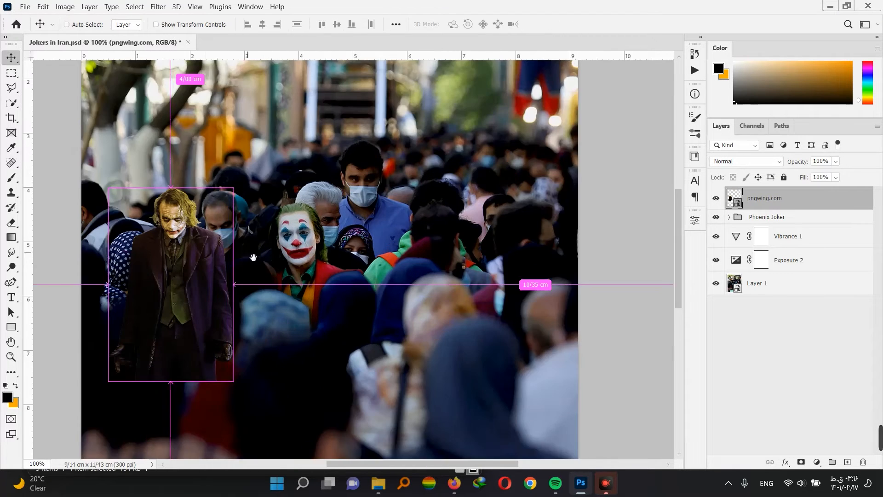
key(ctrl+plus)
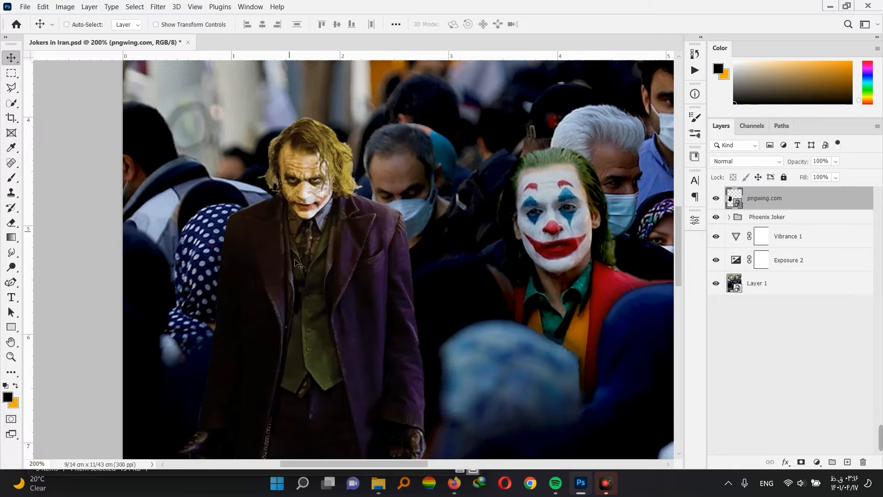
drag(296, 265, 287, 247)
Hide the purple-coated Joker's layer and outline the gap between the foreground heads and the lowered-head man with the Polygonal Lasso.
click(716, 197)
click(754, 283)
key(ctrl+plus)
click(765, 201)
drag(449, 316, 475, 265)
click(11, 88)
click(60, 99)
click(186, 290)
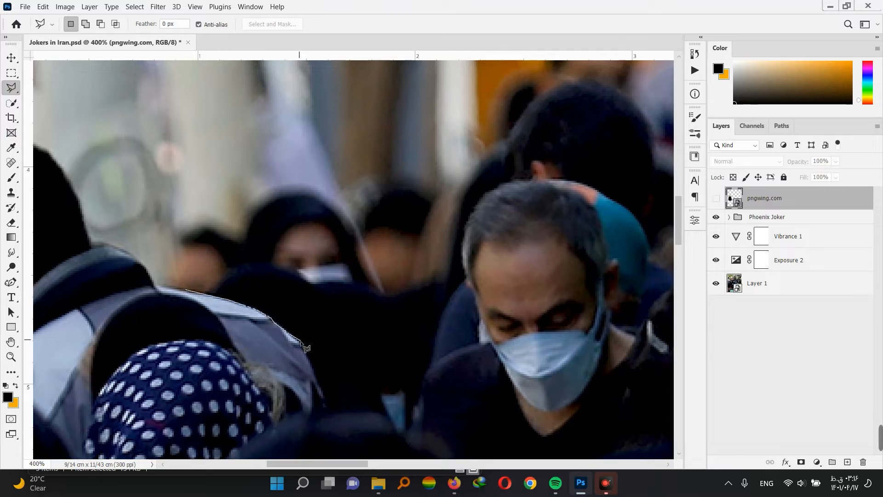
drag(327, 403, 311, 338)
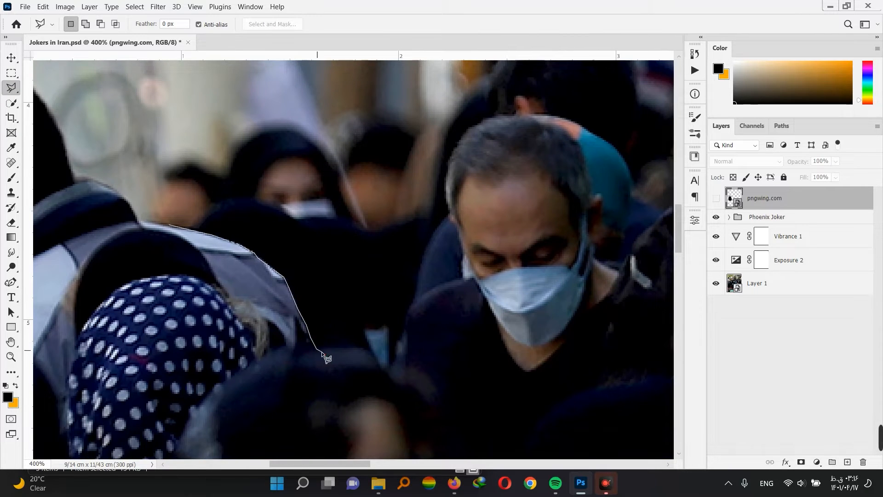
click(383, 368)
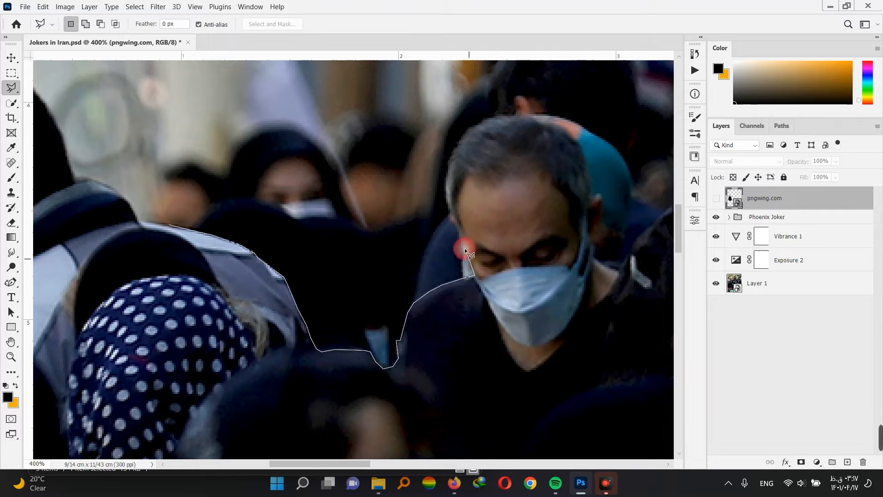
click(245, 83)
click(90, 146)
click(169, 225)
Show the purple-coated Joker, mask his layer to the selection, and paint the cut-off top of his hair back in.
click(716, 198)
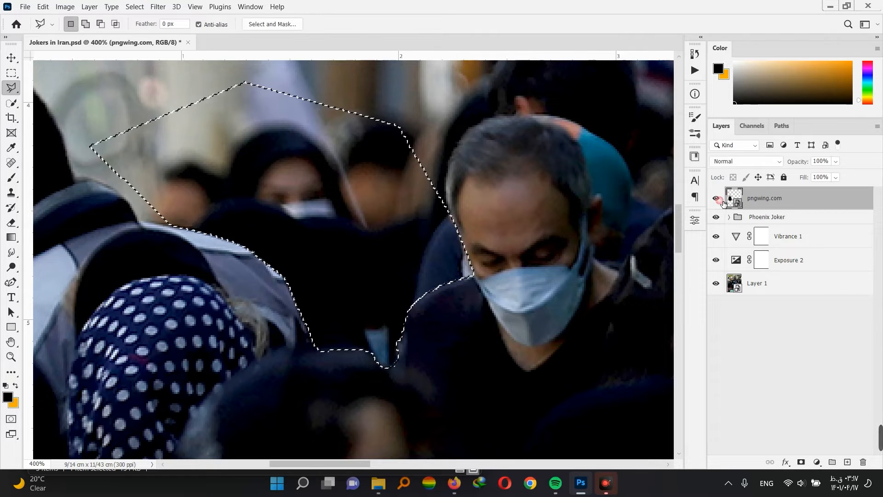
click(817, 462)
click(801, 462)
scroll(363, 303, up, 2)
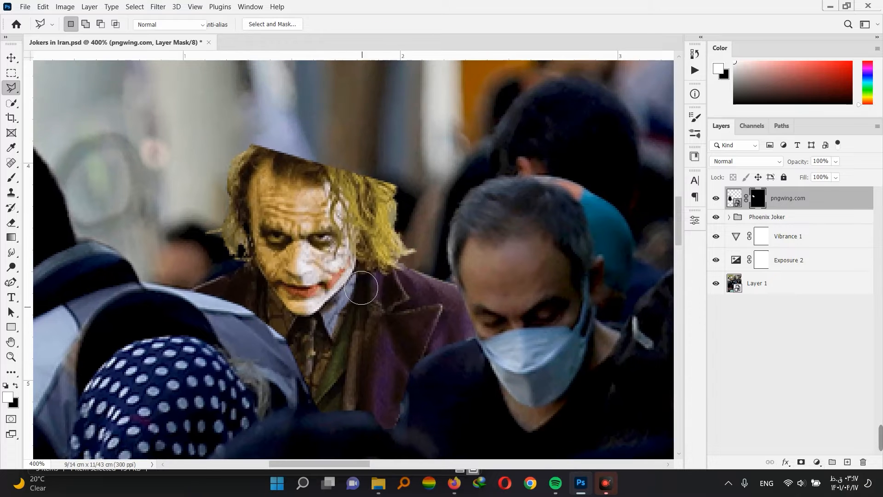
key(b)
drag(368, 156, 305, 213)
Clip an Exposure adjustment to the purple-coated Joker with exposure -0.53, offset -0.0348 and gamma correction 1.26.
key(v)
key(ctrl+minus)
key(ctrl+minus)
key(ctrl+minus)
click(816, 462)
click(819, 332)
alt+click(774, 209)
drag(613, 281, 604, 329)
Add a Vibrance adjustment clipped to the purple-coated Joker, with vibrance -64 and saturation +43.
click(817, 462)
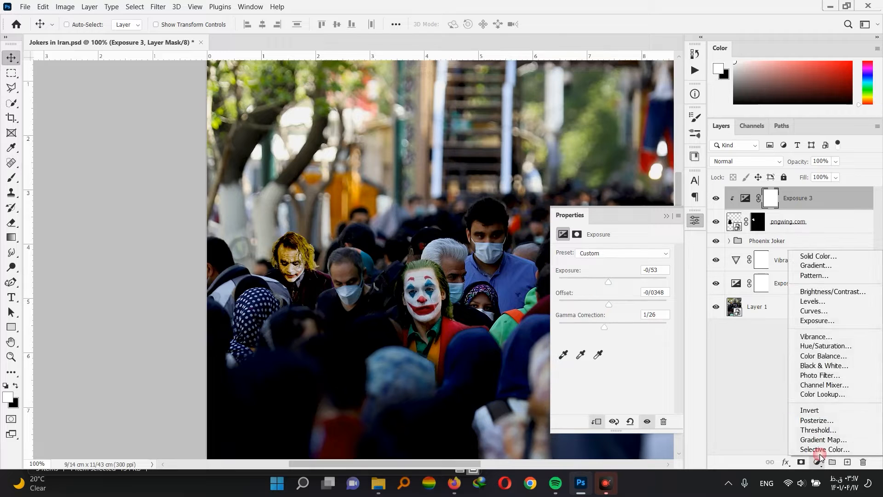
click(818, 340)
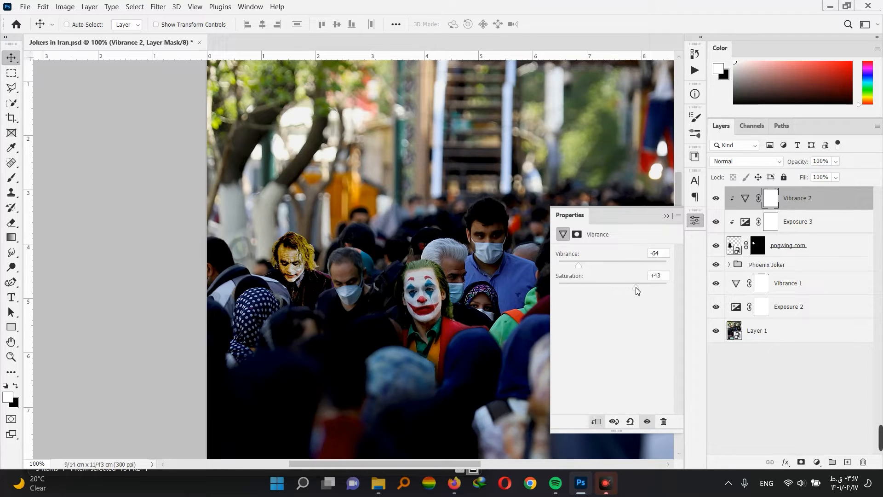
click(667, 215)
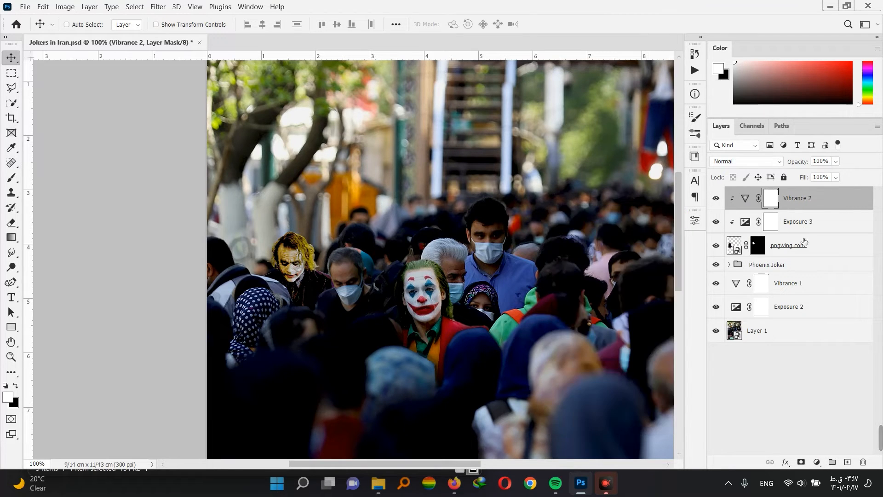
Brush dark shading over the purple-coated Joker's lower coat on a new clipped layer, and save the document.
click(847, 461)
alt+click(803, 209)
key(b)
alt+right_click(454, 284)
drag(396, 285, 412, 233)
mouse_move(359, 322)
mouse_down()
mouse_move(301, 321)
mouse_move(257, 291)
mouse_up()
click(395, 290)
key(v)
key(ctrl+minus)
key(ctrl+minus)
key(ctrl+plus)
key(ctrl+s)
Place the favpng_jared-leto image of the green-haired Joker from the file explorer into the document.
drag(357, 303, 289, 300)
click(379, 482)
drag(163, 177, 577, 205)
key(Return)
Group the layers from pngwing.com up to Layer 5 and name the group "Heath Joker".
click(787, 292)
shift+click(781, 223)
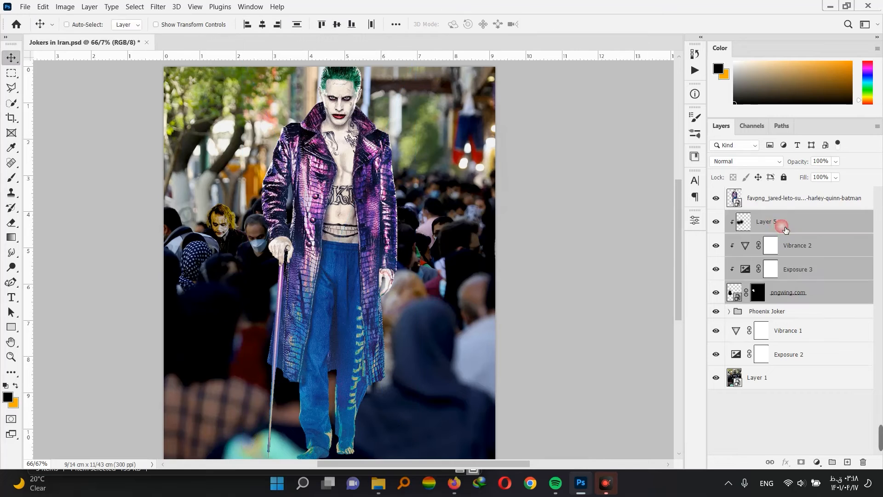
key(ctrl+g)
double_click(757, 218)
text(Heath)
key(Return)
double_click(759, 219)
key(Right)
text(Joker)
key(Return)
Scale down the green-haired Joker and move him across to the far side of the crowd from the purple-coated Joker.
click(765, 202)
key(ctrl+t)
drag(415, 262, 294, 261)
drag(287, 255, 442, 255)
key(Return)
Check the crowd behind the green-haired Joker, then resize and reposition him over the person in the pink shirt.
key(ctrl+comma)
key(ctrl+plus)
key(ctrl+plus)
drag(534, 253, 366, 360)
key(ctrl+comma)
key(ctrl+t)
drag(417, 350, 416, 324)
drag(466, 368, 497, 371)
drag(410, 291, 414, 346)
key(Return)
Hide the green-haired Joker's layer and outline the pink-shirted person's area between the foreground heads with the Polygonal Lasso.
key(ctrl+comma)
key(ctrl+plus)
key(ctrl+plus)
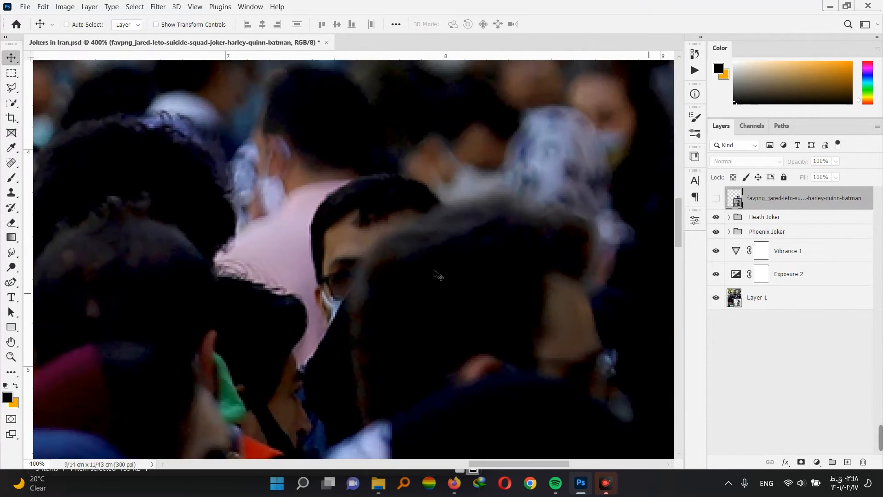
click(15, 89)
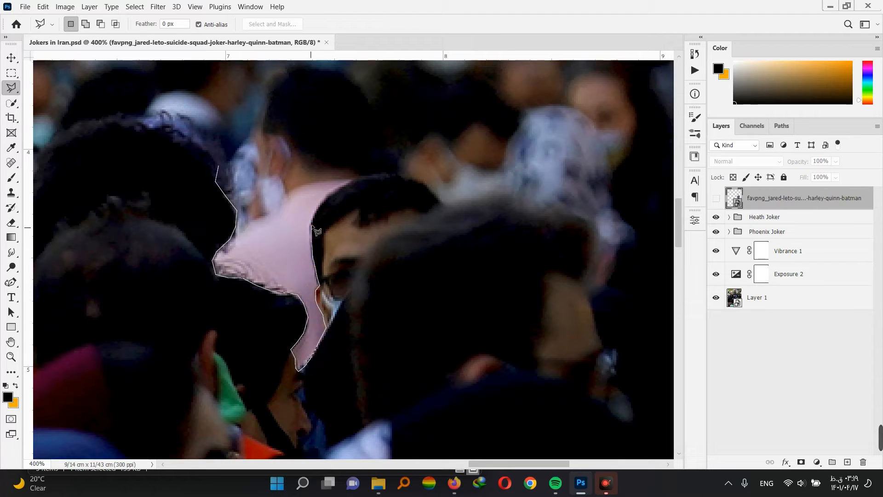
click(443, 133)
scroll(443, 134, up, 4)
click(506, 198)
click(325, 148)
click(169, 124)
click(137, 241)
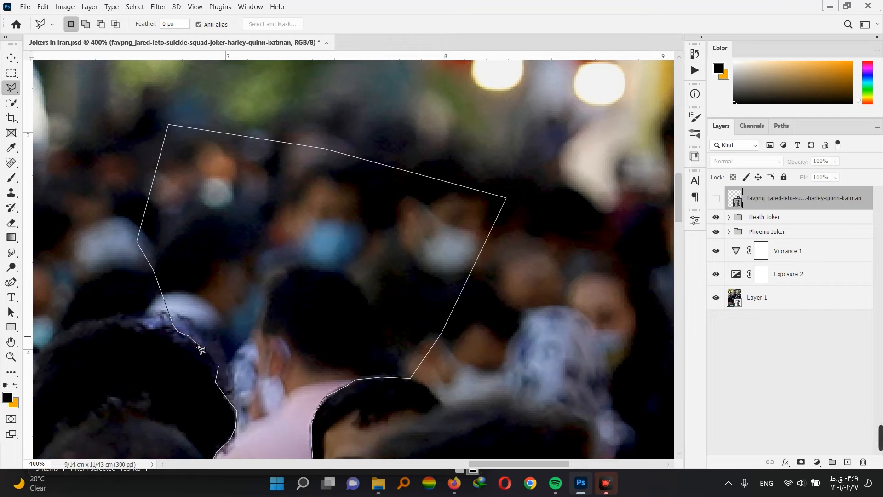
click(219, 366)
Show the green-haired Joker's layer and mask it to the selection.
key(ctrl+comma)
key(v)
click(801, 462)
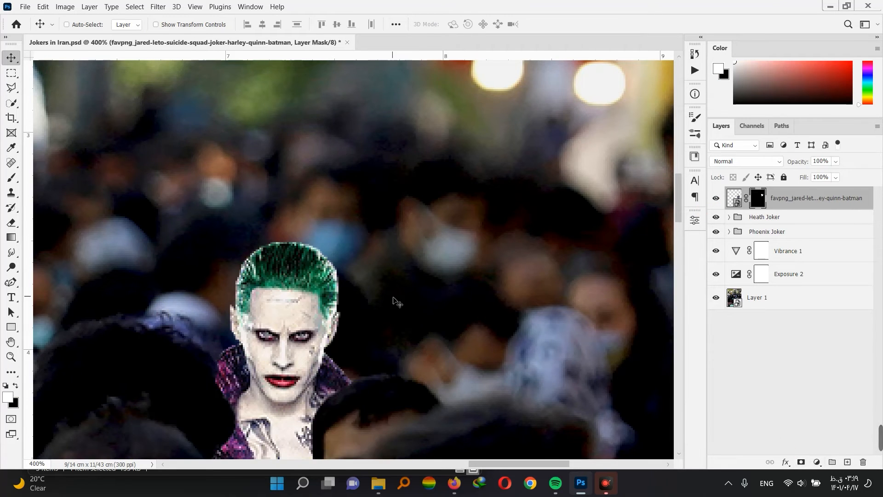
Add an Exposure adjustment clipped to the green-haired Joker and tune its exposure and gamma correction to darken him.
key(ctrl+1)
scroll(373, 320, down, 1)
drag(373, 320, 369, 328)
click(817, 461)
click(818, 330)
key(ctrl+alt+g)
drag(613, 279, 618, 327)
click(665, 216)
drag(429, 266, 527, 266)
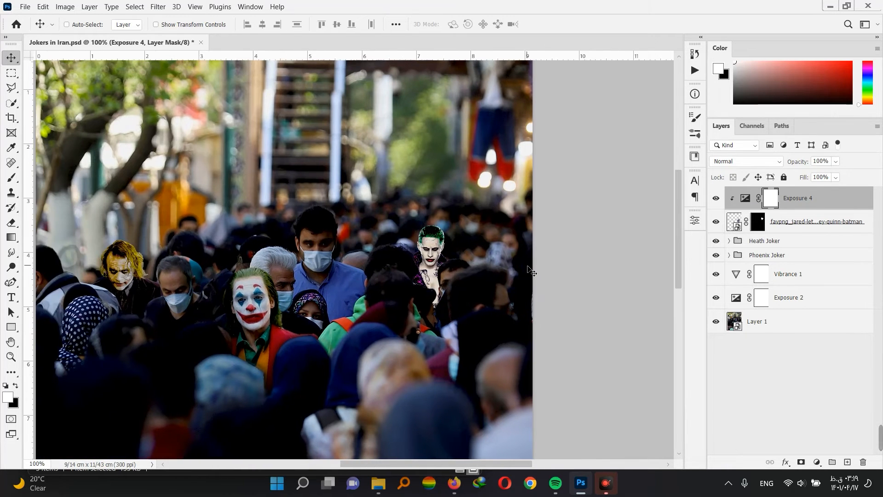
Add a new layer above Exposure 4 and clip it to the green-haired Joker.
click(816, 225)
click(814, 198)
scroll(490, 280, up, 2)
click(846, 462)
alt+click(786, 210)
drag(387, 389, 379, 325)
Brush soft black shading over the green-haired Joker's lower torso and coat where he meets the foreground heads.
key(b)
alt+right_click(300, 305)
mouse_move(410, 366)
mouse_down()
mouse_move(443, 334)
mouse_move(430, 268)
mouse_move(402, 244)
mouse_move(424, 293)
mouse_up()
key([)
key([)
key([)
key([)
drag(319, 288, 282, 274)
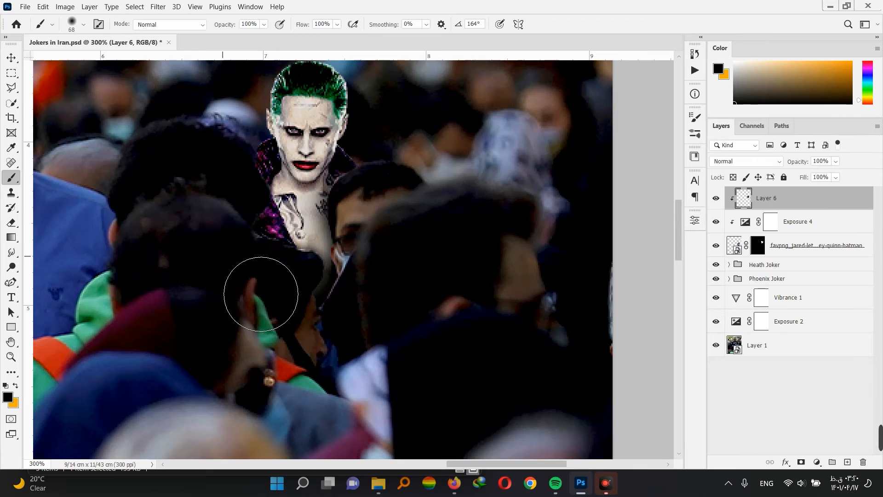
alt+right_click(227, 191)
mouse_move(268, 217)
mouse_down()
mouse_move(294, 251)
mouse_move(305, 244)
mouse_up()
Select the green-haired Joker's layer mask and refine its edges with a 5 px brush.
click(751, 224)
click(757, 245)
alt+right_click(297, 216)
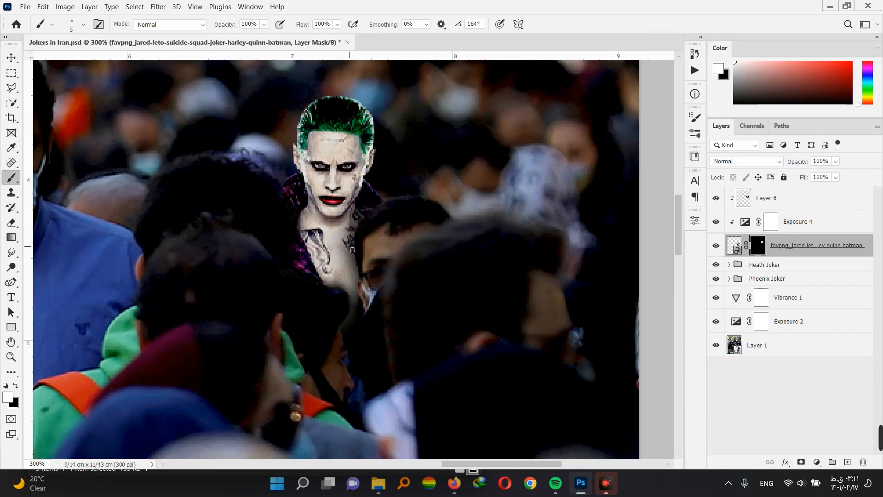
key(v)
key(ctrl+minus)
key(ctrl+minus)
drag(346, 288, 455, 299)
key(ctrl+minus)
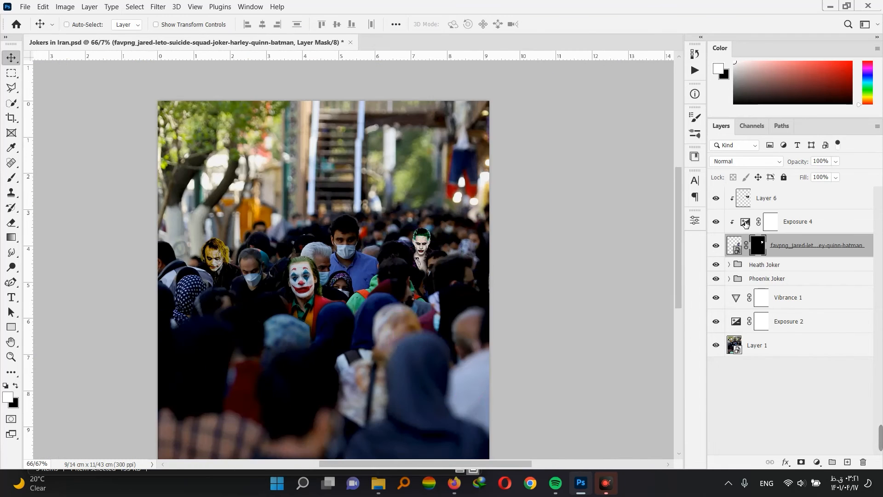
Readjust the exposure amount of the Exposure 4 adjustment on the green-haired Joker.
double_click(746, 224)
drag(611, 282, 615, 281)
click(670, 213)
Fine-tune the gamma correction of the crowd photo's Exposure 2 adjustment and save the document.
double_click(738, 320)
drag(612, 325, 610, 325)
click(666, 216)
key(ctrl+0)
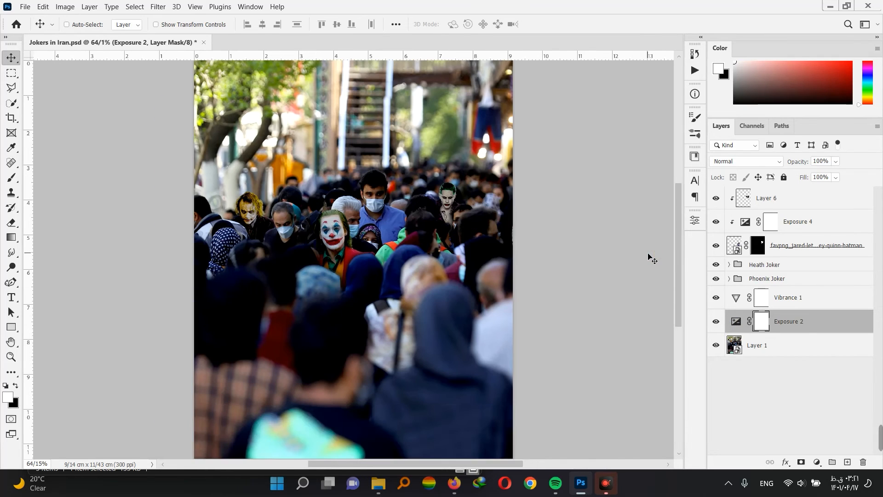
key(ctrl+s)
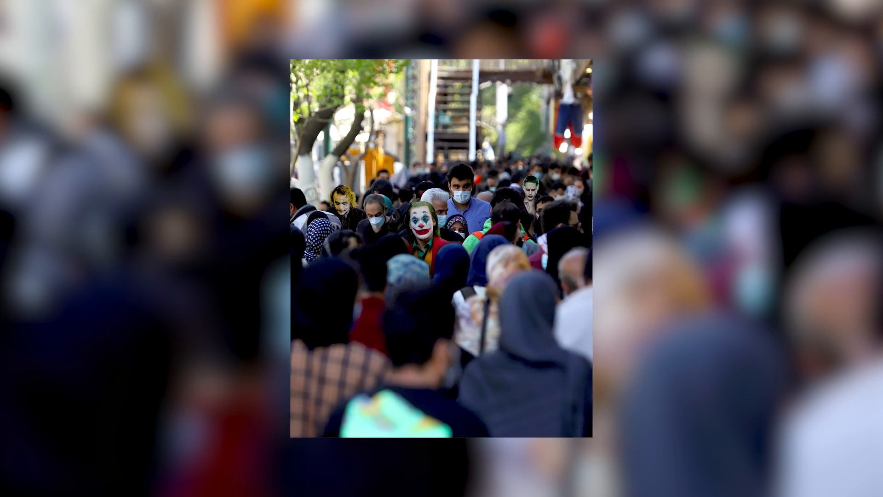